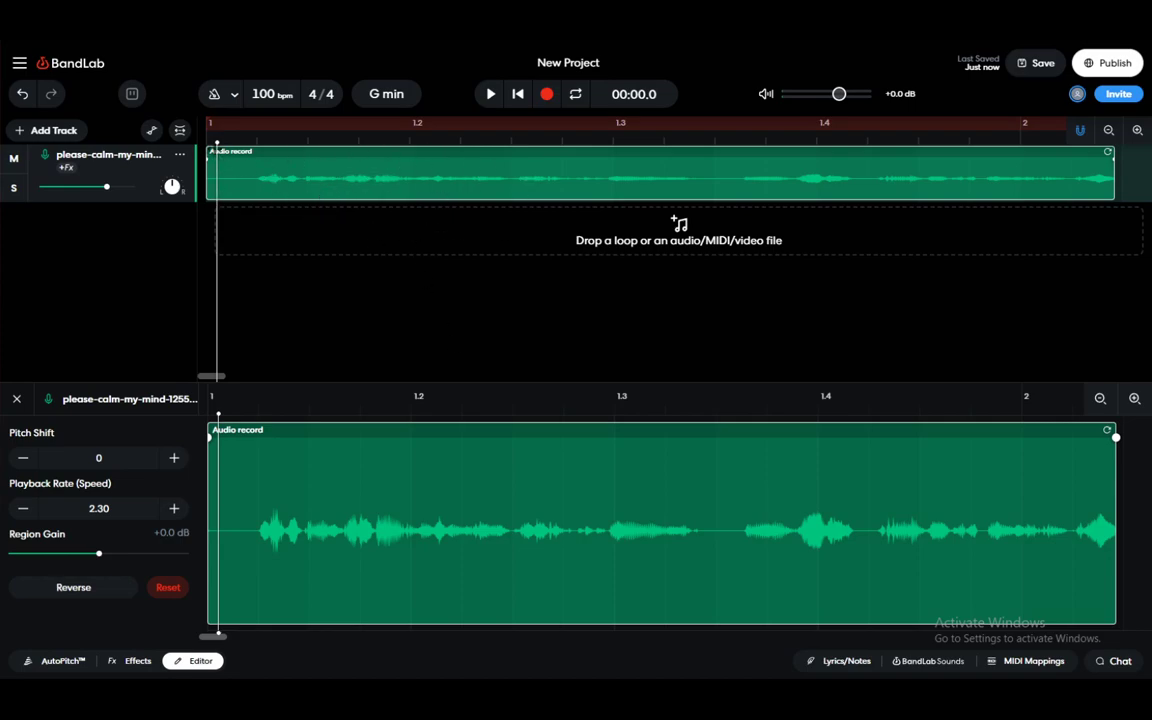
Select the vocal clip and play a short preview of it at 2.30 speed.
{"action": "left_click", "coordinate": [178, 172]}
{"action": "left_click", "coordinate": [327, 185]}
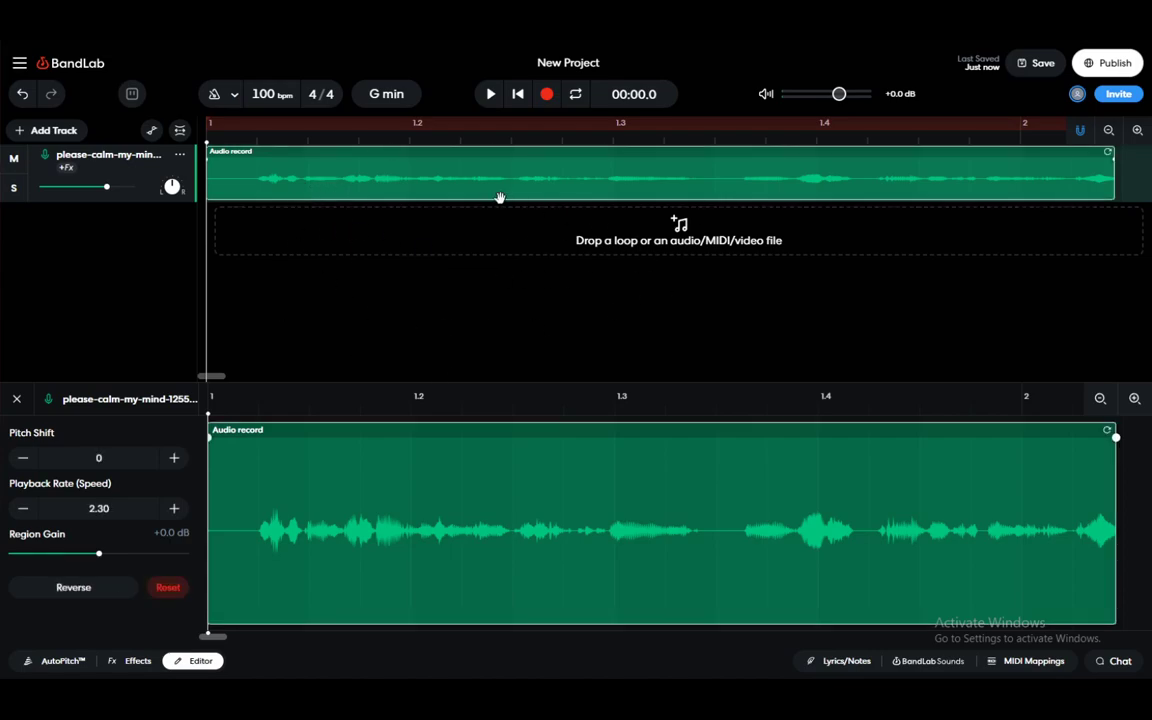
{"action": "left_click", "coordinate": [489, 95]}
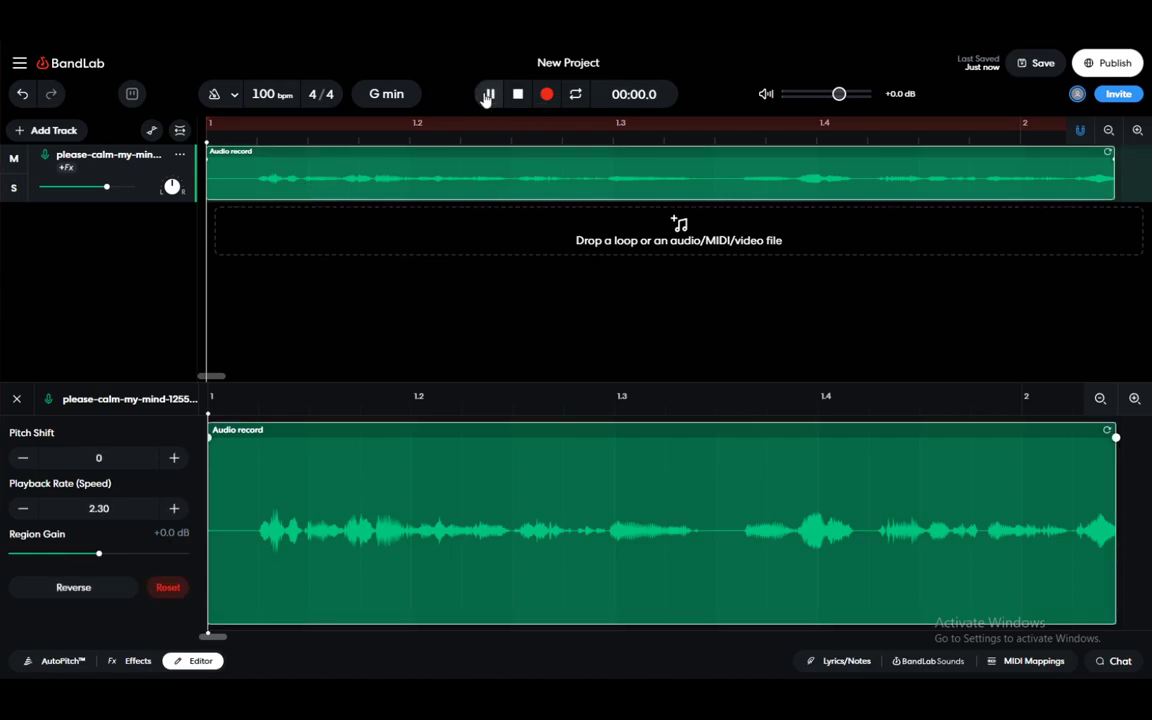
{"action": "left_click", "coordinate": [517, 94]}
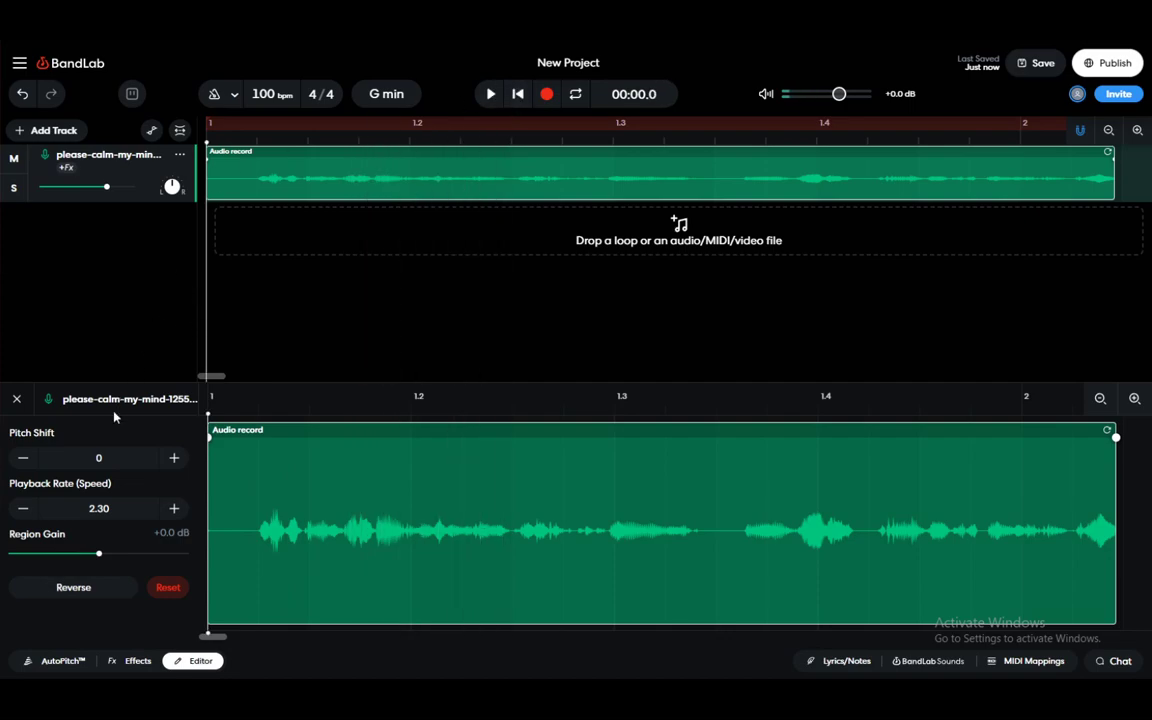
Reset the clip's playback rate to 1.00 and zoom the timeline out slightly.
{"action": "left_click", "coordinate": [160, 590]}
{"action": "left_click", "coordinate": [427, 321]}
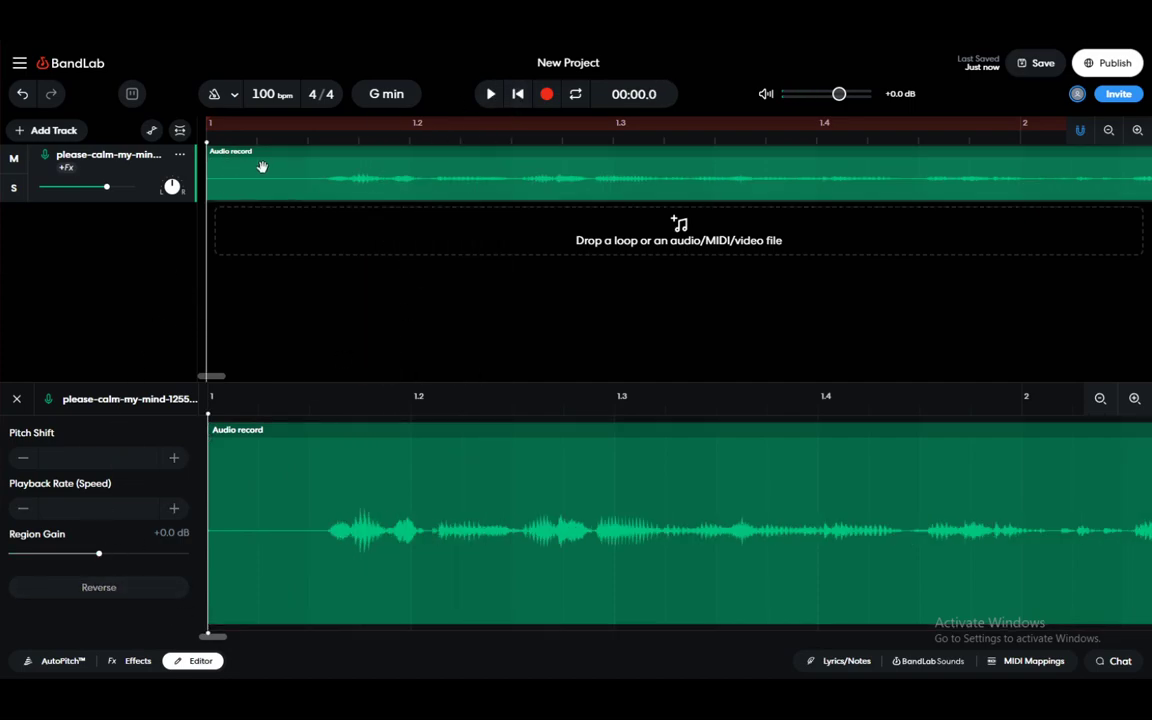
{"action": "left_click", "coordinate": [337, 165]}
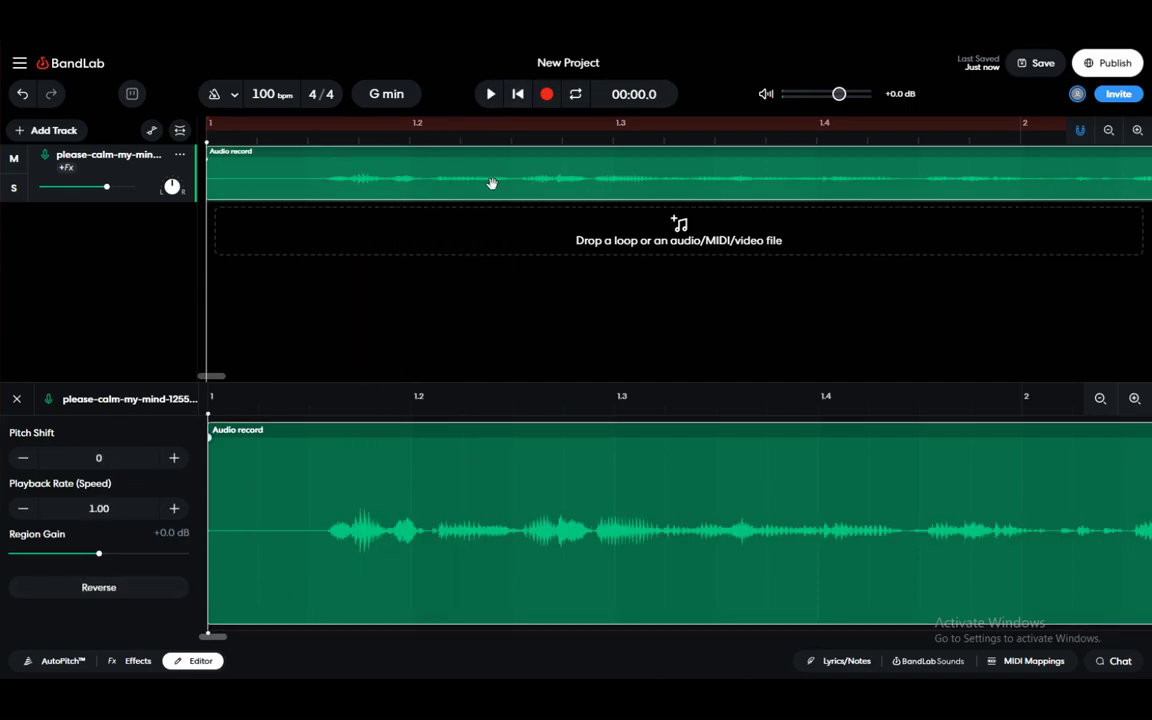
{"action": "left_click", "coordinate": [1108, 131]}
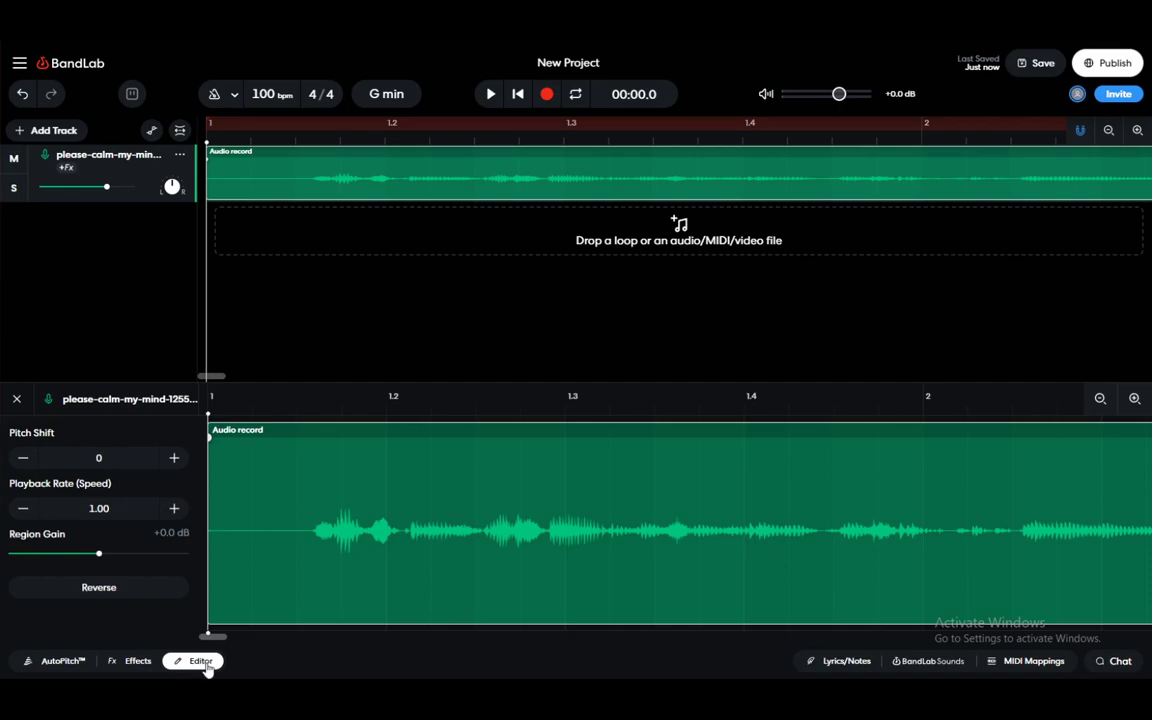
{"action": "key", "text": "space"}
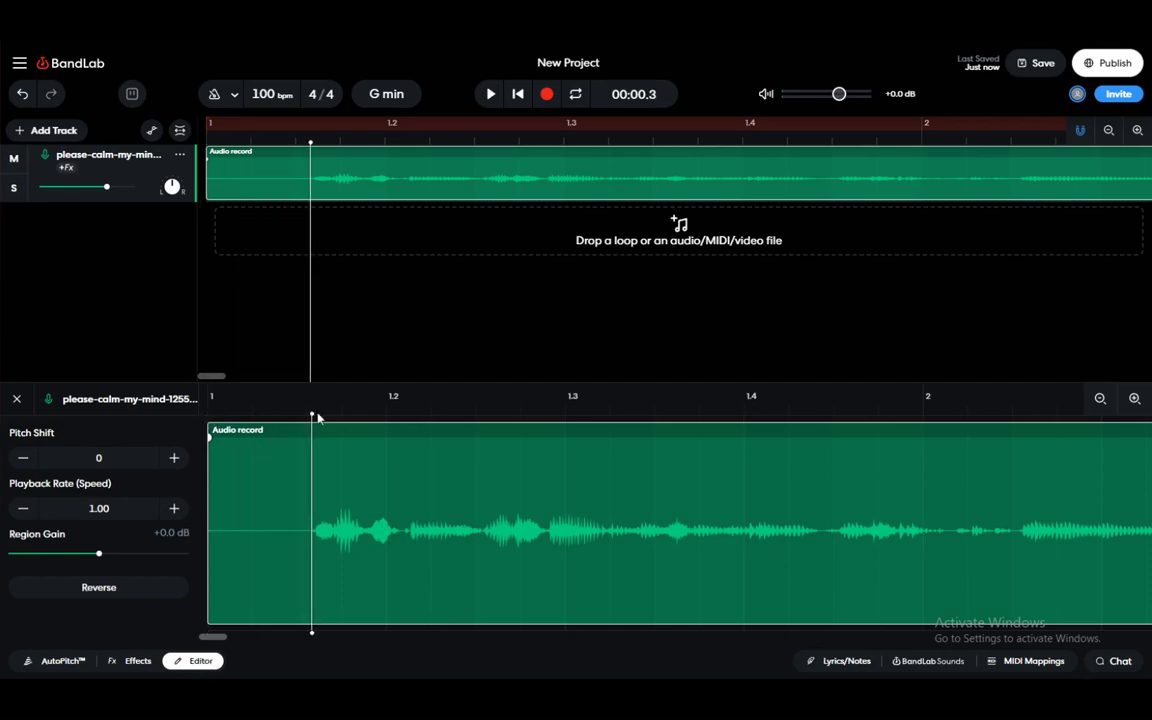
{"action": "key", "text": "space"}
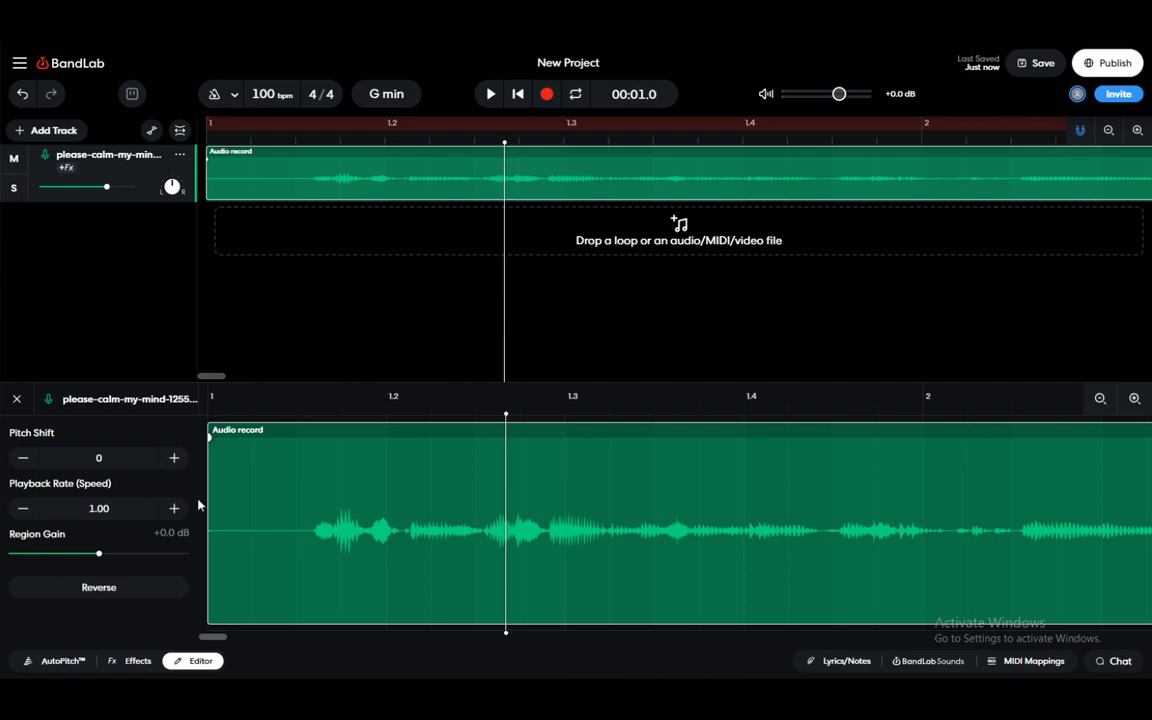
{"action": "mouse_move", "coordinate": [203, 636]}
{"action": "left_mouse_down"}
{"action": "mouse_move", "coordinate": [468, 637]}
{"action": "mouse_move", "coordinate": [36, 643]}
{"action": "left_mouse_up"}
Add a long fade-in at the vocal clip's start and preview it several times.
{"action": "mouse_move", "coordinate": [212, 438]}
{"action": "left_mouse_down"}
{"action": "mouse_move", "coordinate": [424, 523]}
{"action": "mouse_move", "coordinate": [482, 499]}
{"action": "mouse_move", "coordinate": [485, 470]}
{"action": "left_mouse_up"}
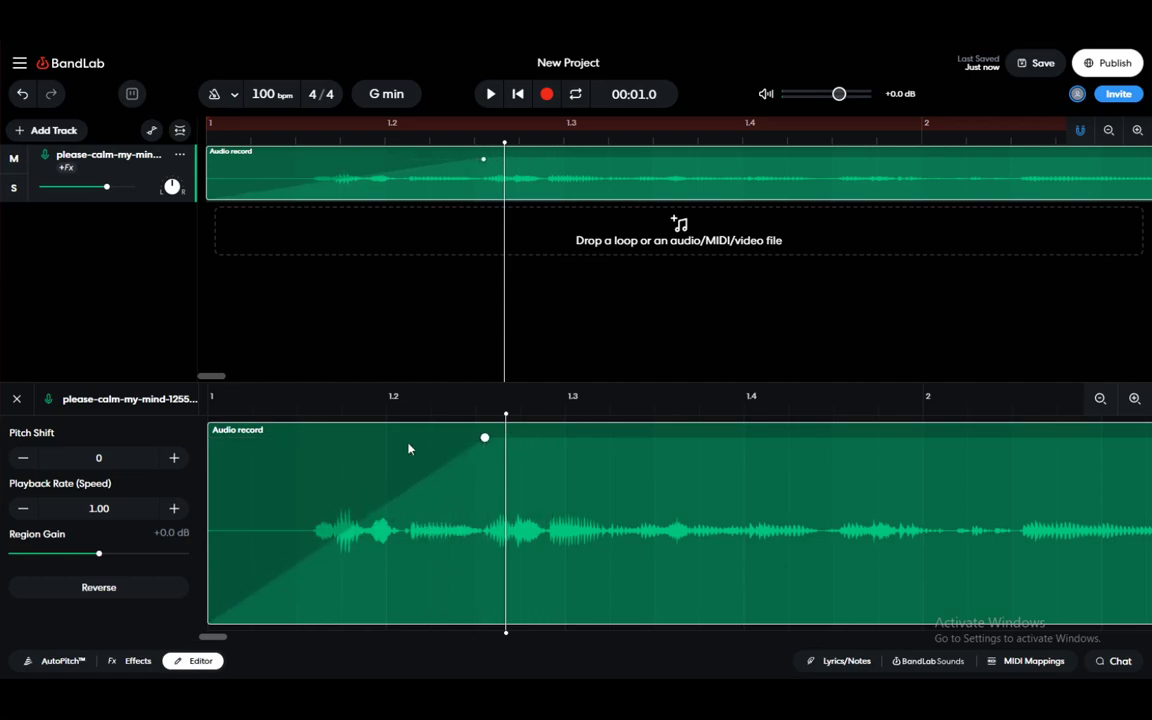
{"action": "left_click", "coordinate": [493, 96]}
{"action": "left_click", "coordinate": [519, 96]}
{"action": "left_click", "coordinate": [489, 97]}
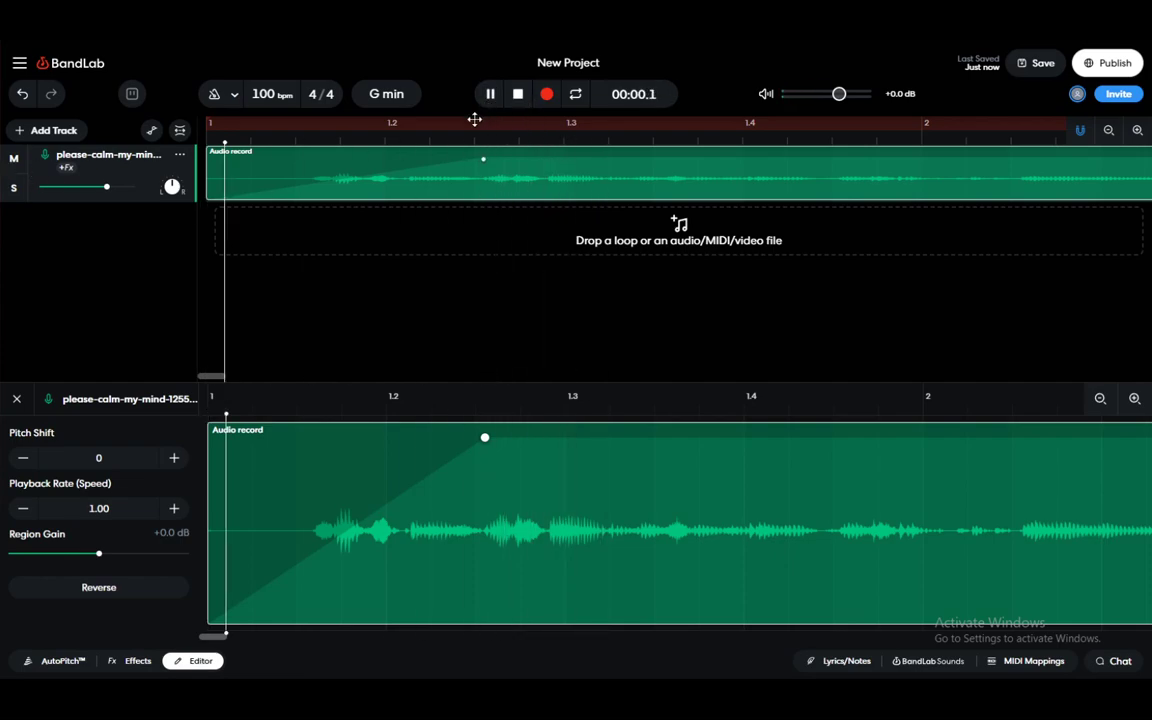
{"action": "left_click", "coordinate": [517, 97]}
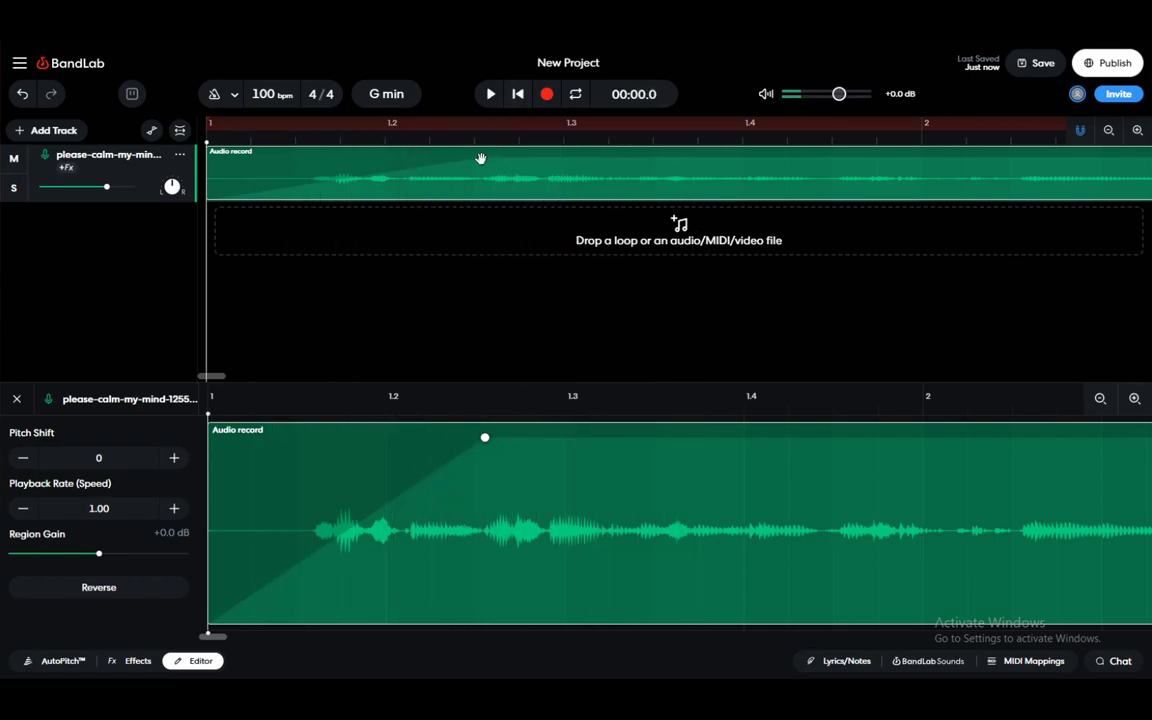
{"action": "left_click", "coordinate": [491, 97]}
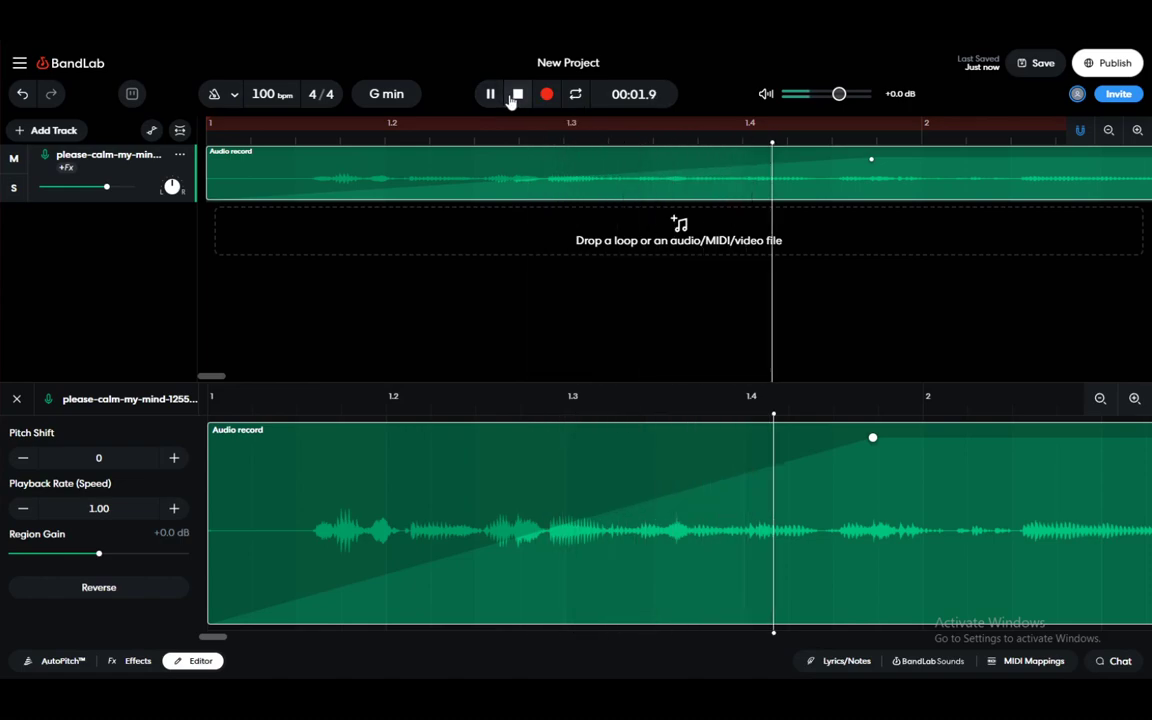
{"action": "left_click", "coordinate": [517, 94]}
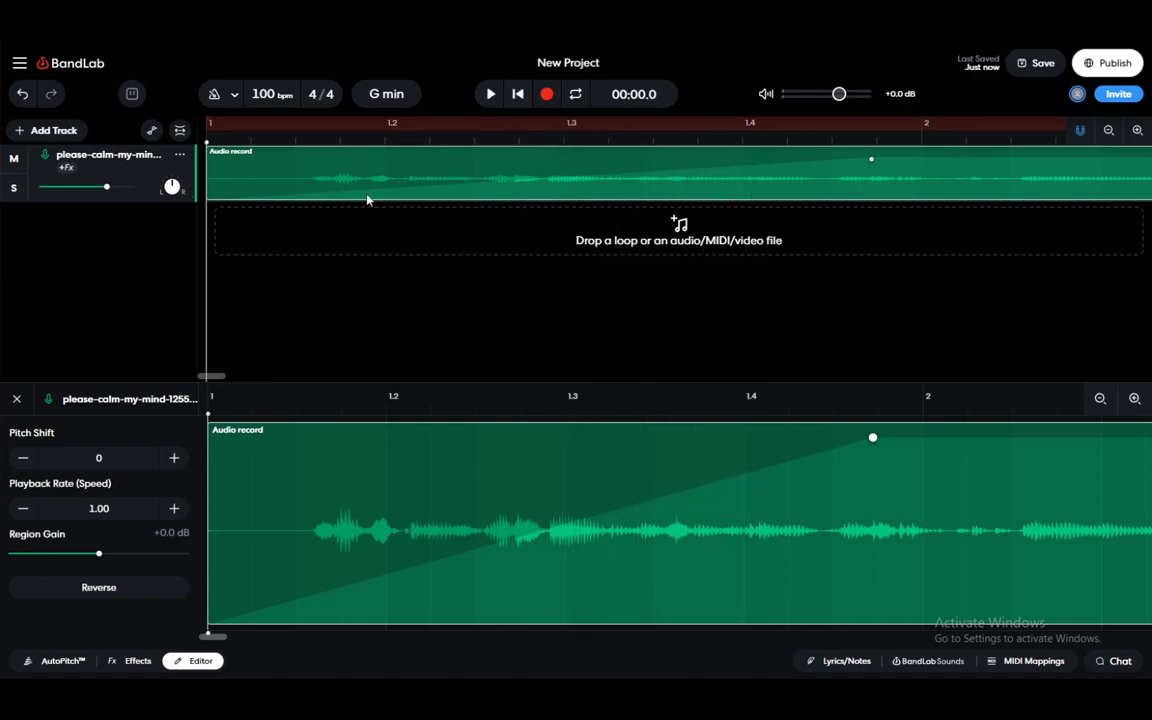
Extend the vocal clip's fade-in almost to bar 2 and preview it.
{"action": "left_click_drag", "start_coordinate": [871, 159], "coordinate": [1088, 160]}
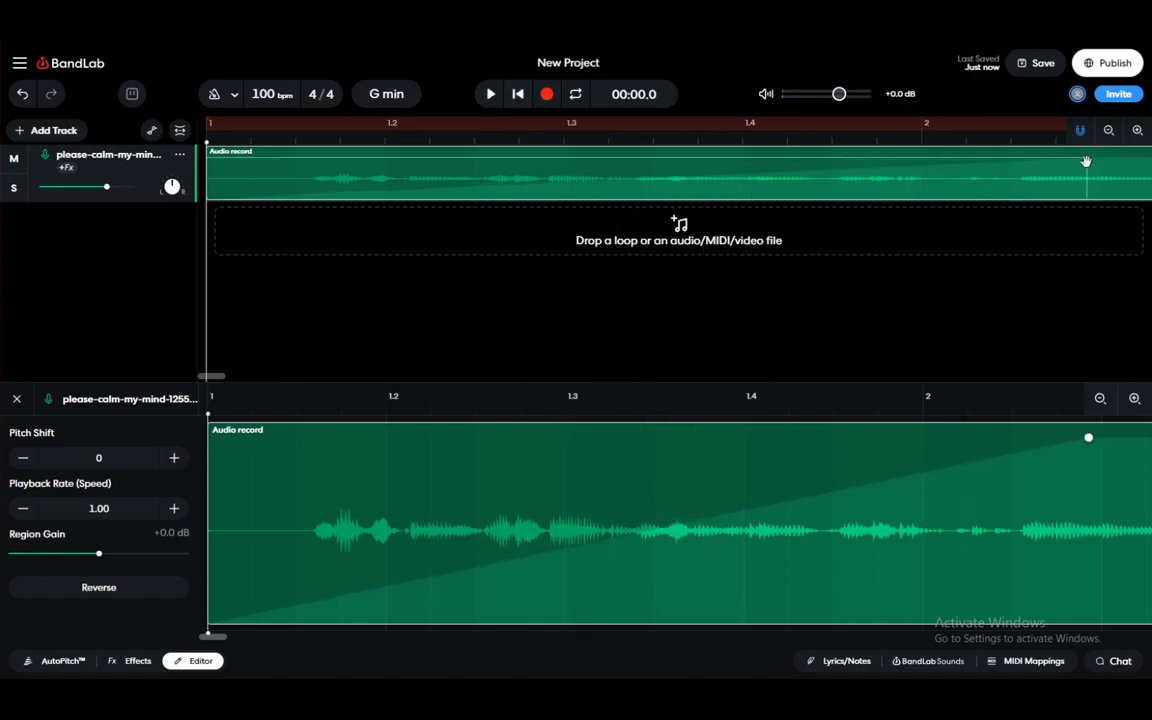
{"action": "left_click", "coordinate": [491, 94]}
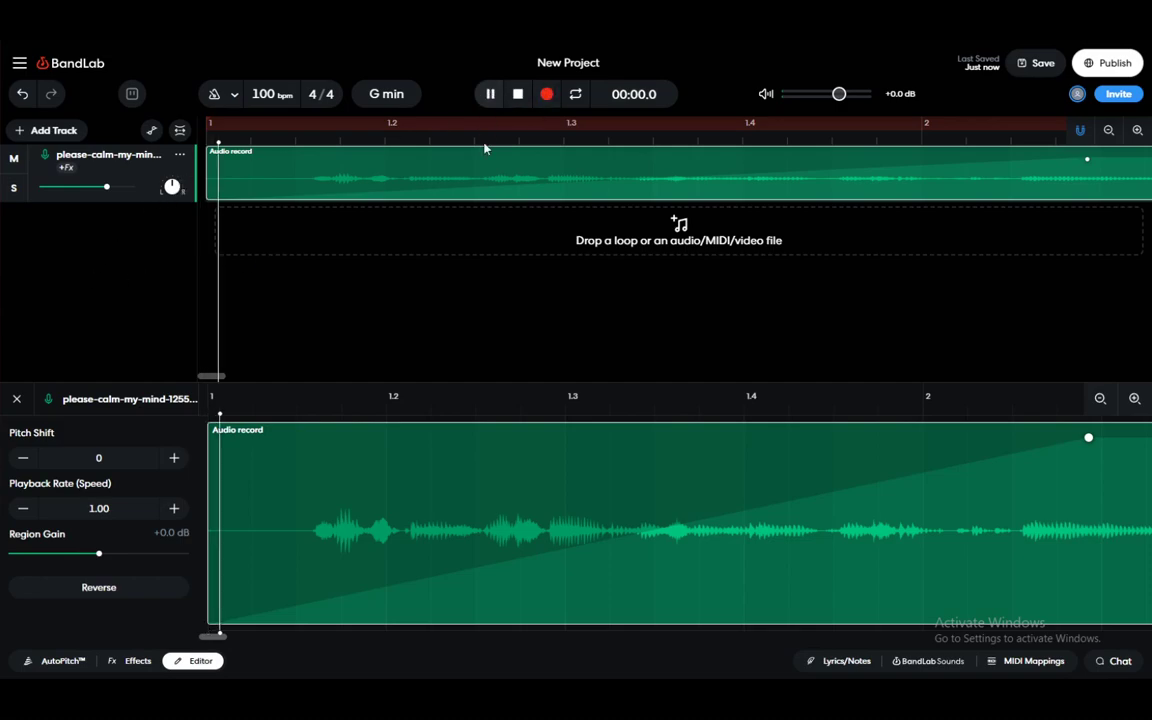
{"action": "left_click", "coordinate": [518, 94]}
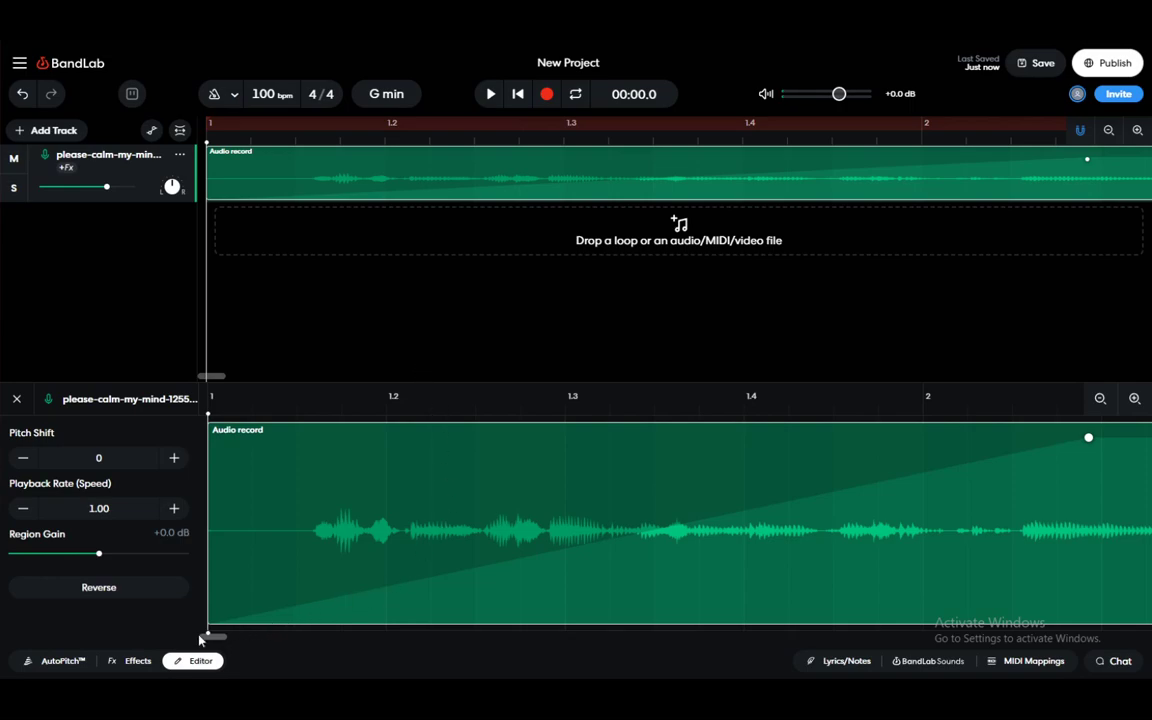
{"action": "left_click_drag", "start_coordinate": [211, 636], "coordinate": [231, 638]}
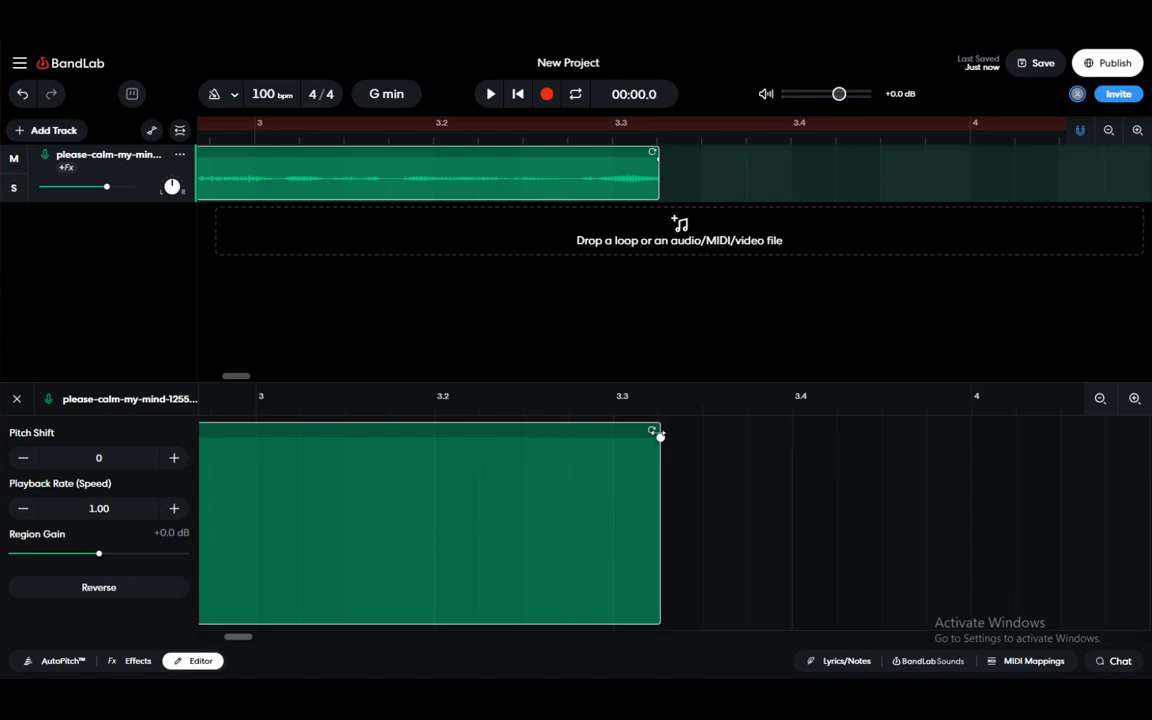
Add a long fade-out tapering the vocal clip to silence, then preview both fades.
{"action": "left_click_drag", "start_coordinate": [660, 436], "coordinate": [288, 482]}
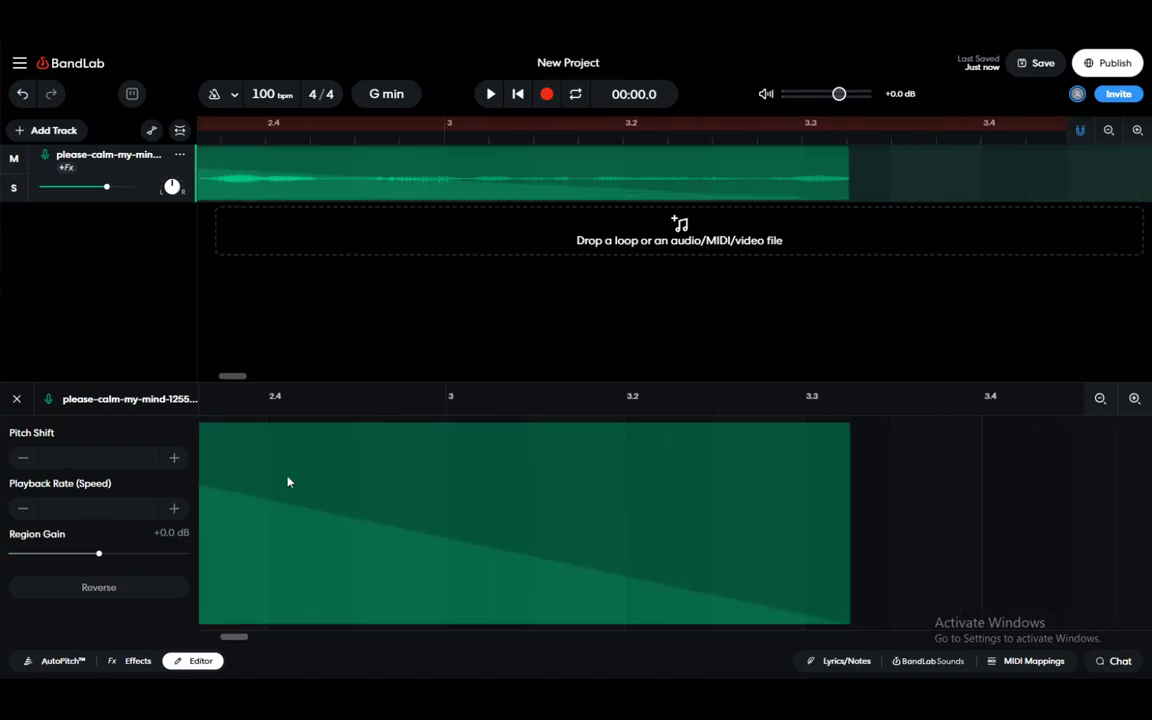
{"action": "left_click", "coordinate": [491, 94]}
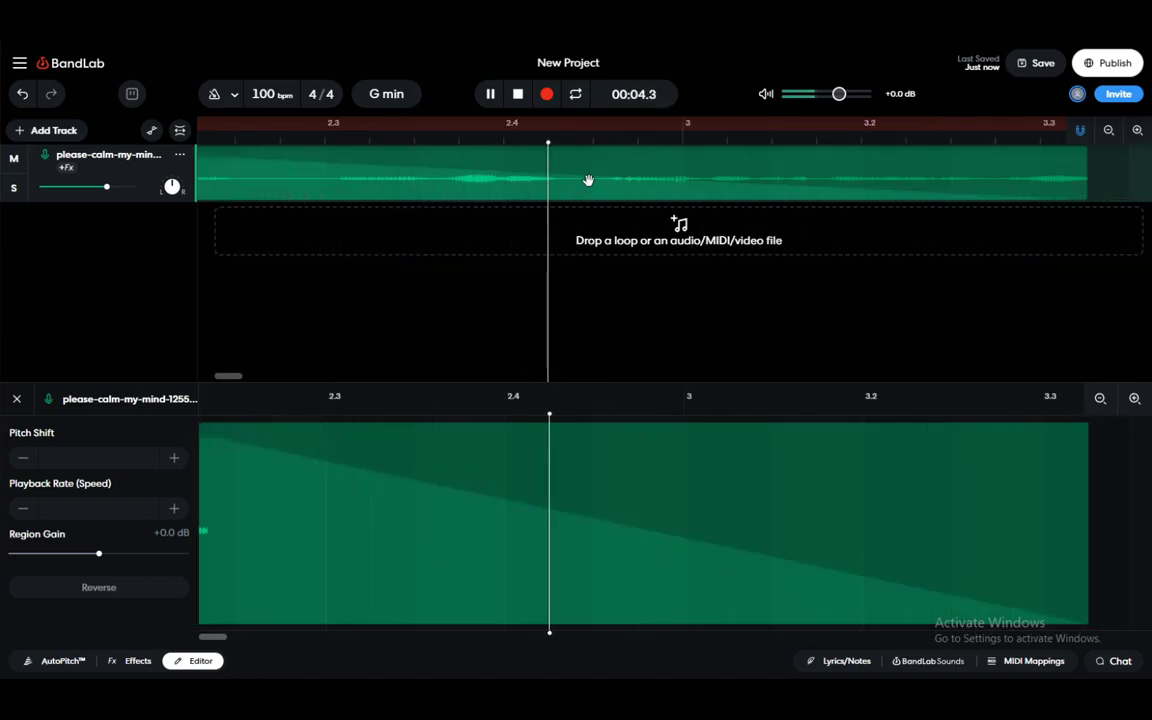
{"action": "left_click", "coordinate": [518, 94]}
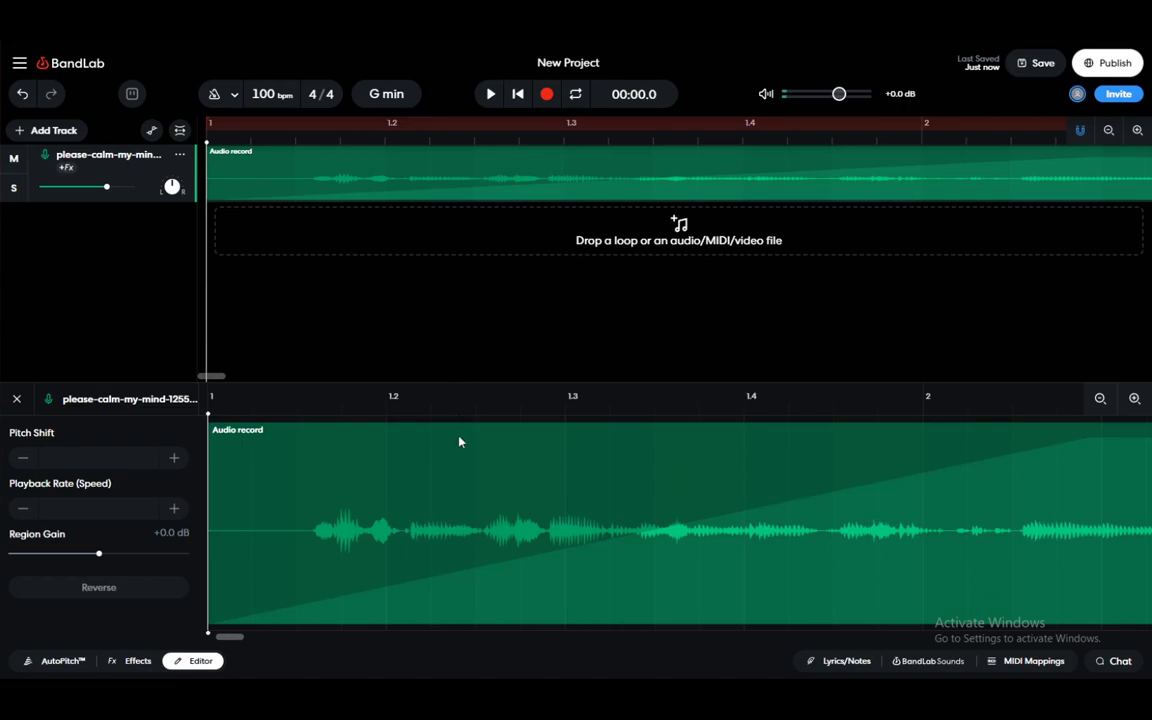